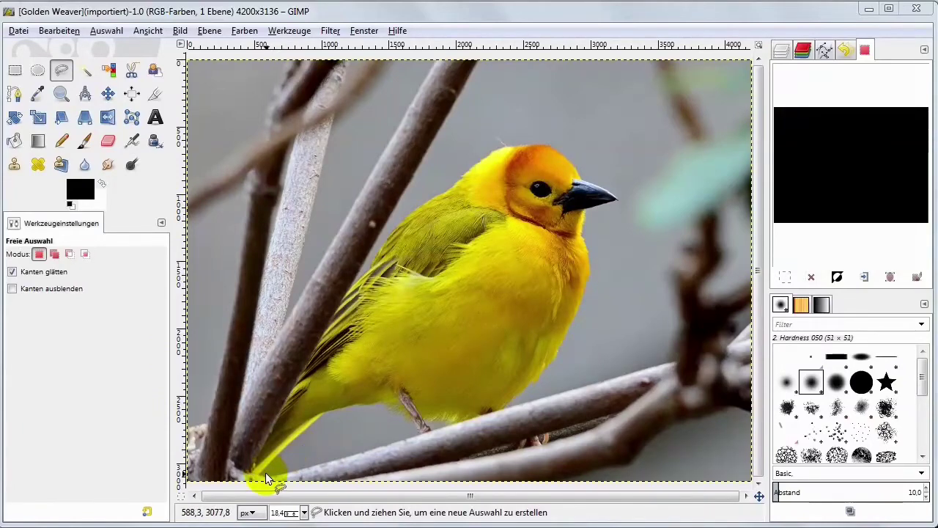
Try a freehand outline from the tail along the belly, then cancel it.
left_click(325, 412)
scroll(336, 423, "down", 1, "ctrl")
scroll(337, 424, "up", 3, "ctrl")
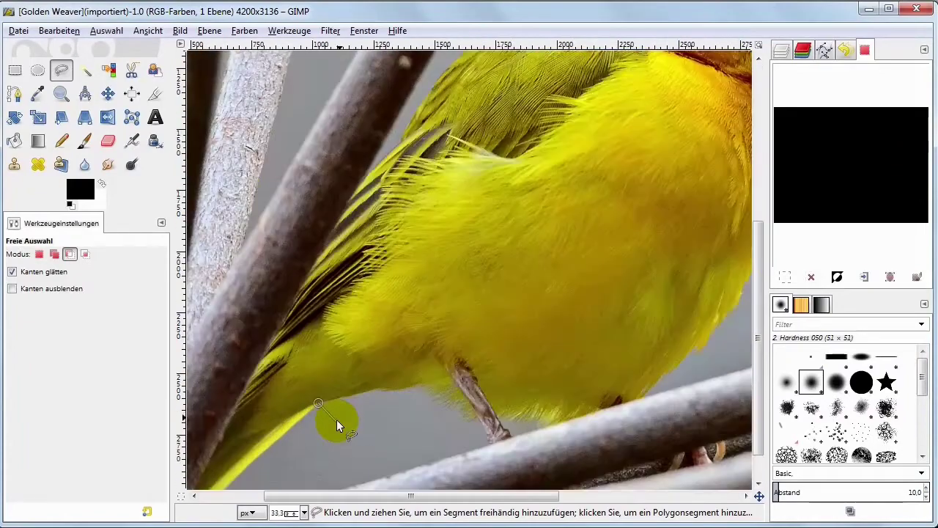
scroll(336, 424, "up", 2, "ctrl")
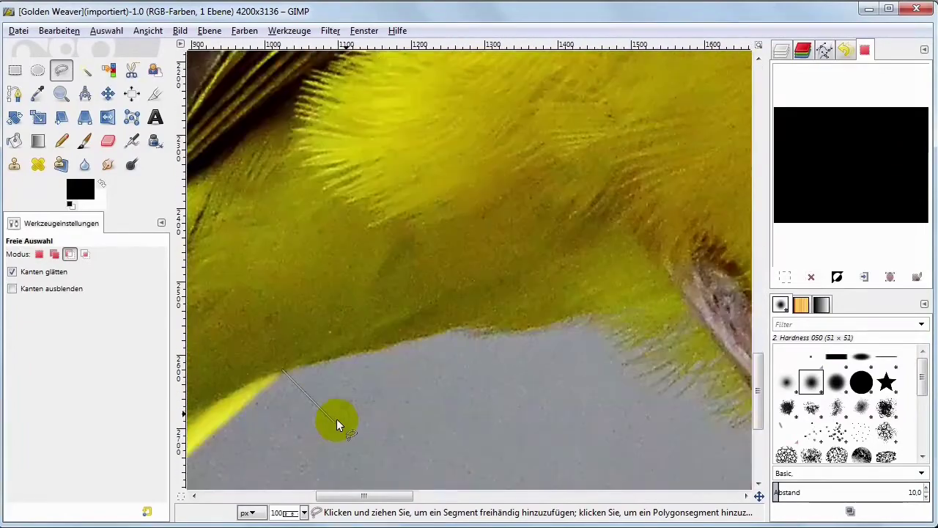
left_click(409, 343)
left_click(445, 329)
left_click(488, 336)
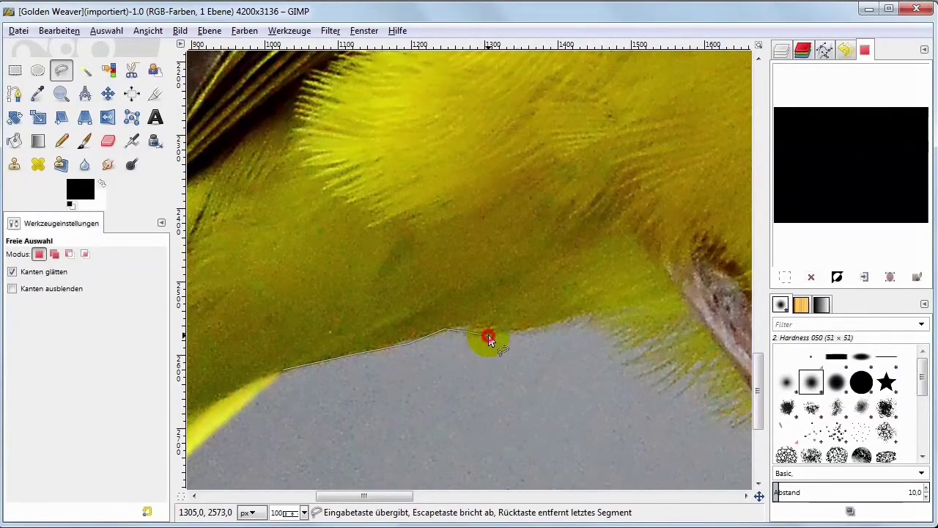
left_click(538, 323)
left_click(562, 318)
left_click(580, 315)
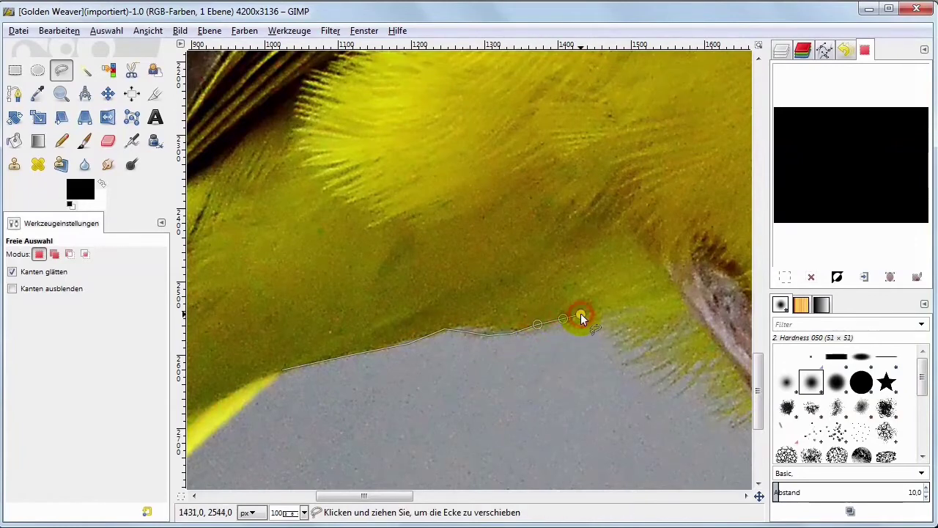
key("Escape")
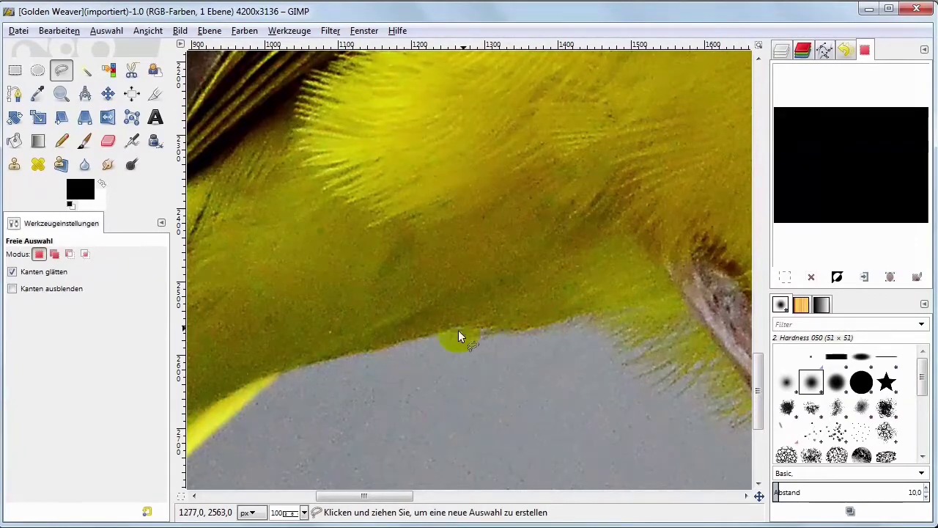
Switch to Intelligent Scissors and place points from the tail tip up the tail edge.
left_click(131, 70)
scroll(255, 372, "down", 2)
scroll(255, 372, "down", 2)
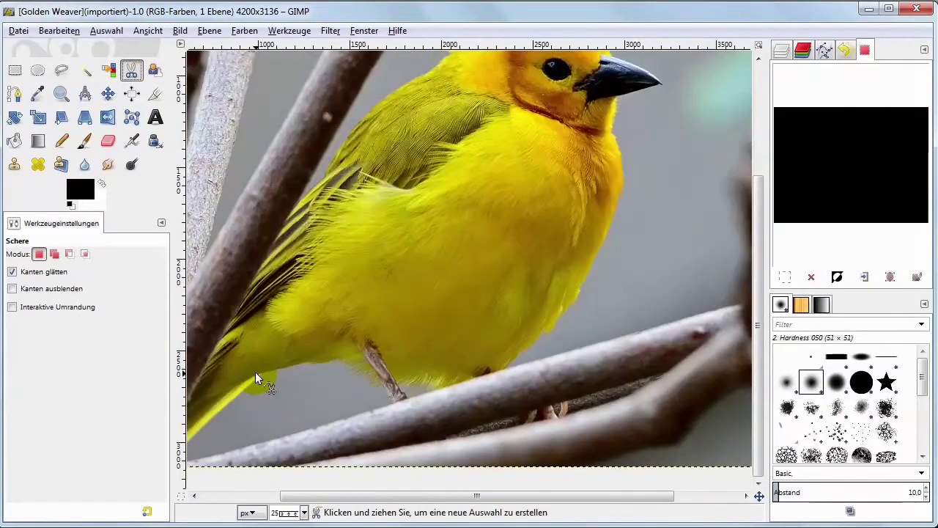
scroll(255, 372, "down", 2)
scroll(256, 372, "up", 1)
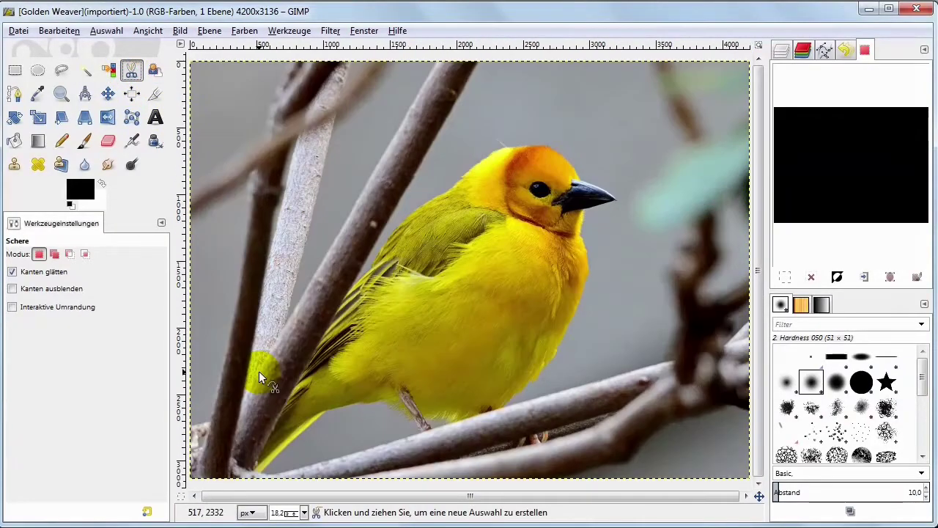
left_click(263, 471)
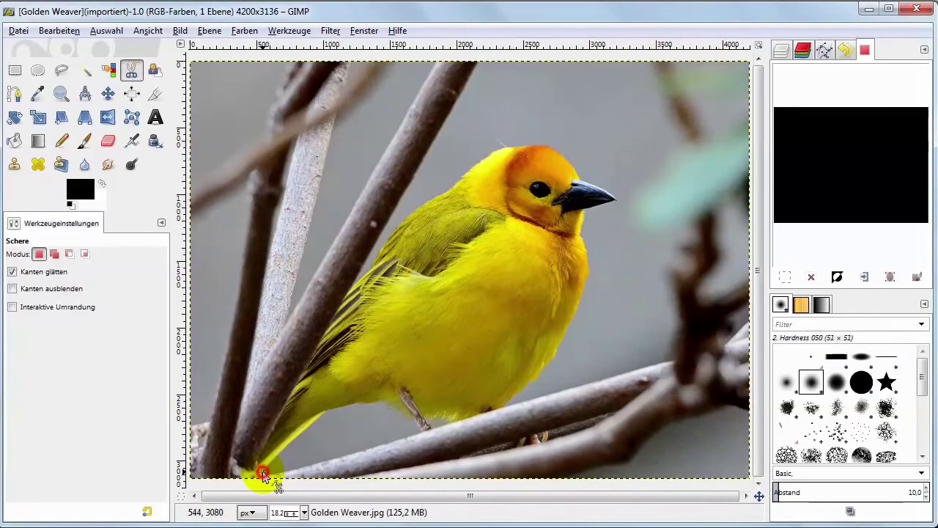
left_click(291, 442)
left_click(317, 419)
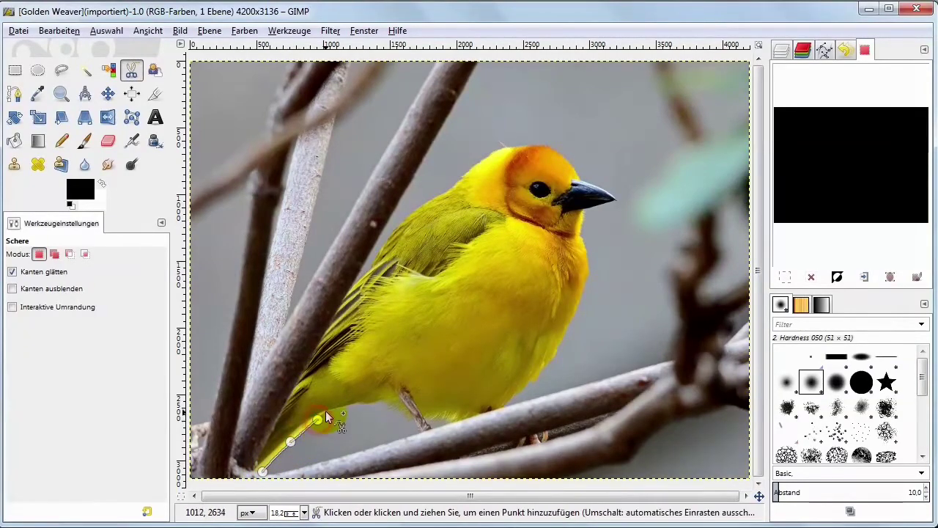
left_click(328, 409)
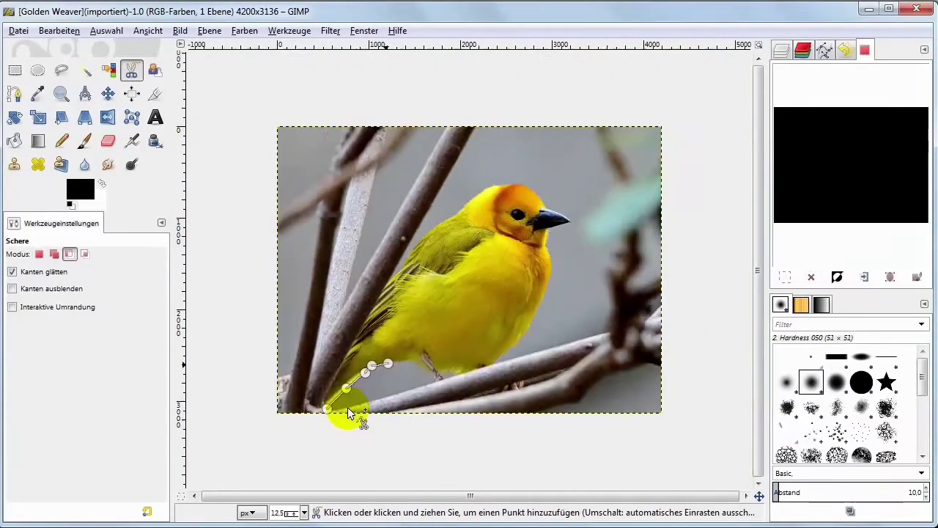
Extend the scissors outline along the belly's lower edge to where it meets the leg.
scroll(348, 407, "up", 1)
scroll(347, 407, "up", 2)
scroll(347, 407, "up", 1)
scroll(347, 407, "up", 1)
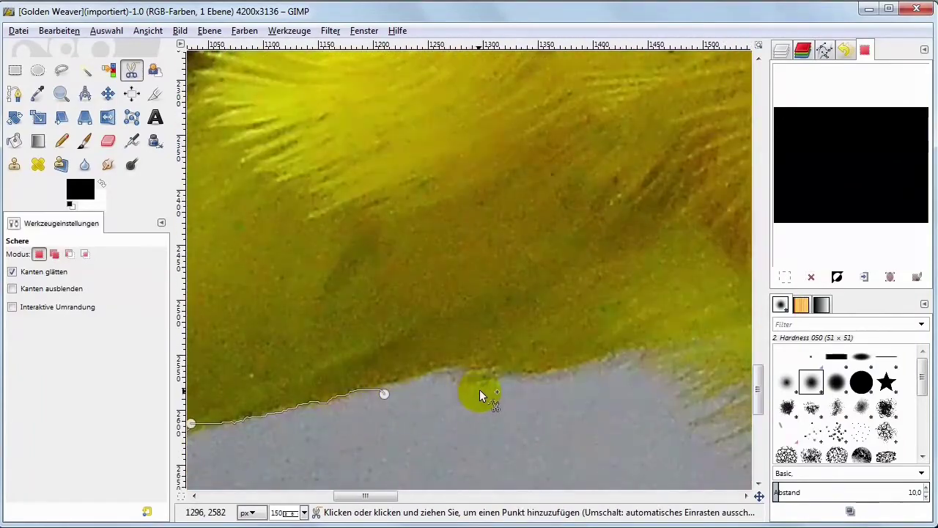
left_click(482, 381)
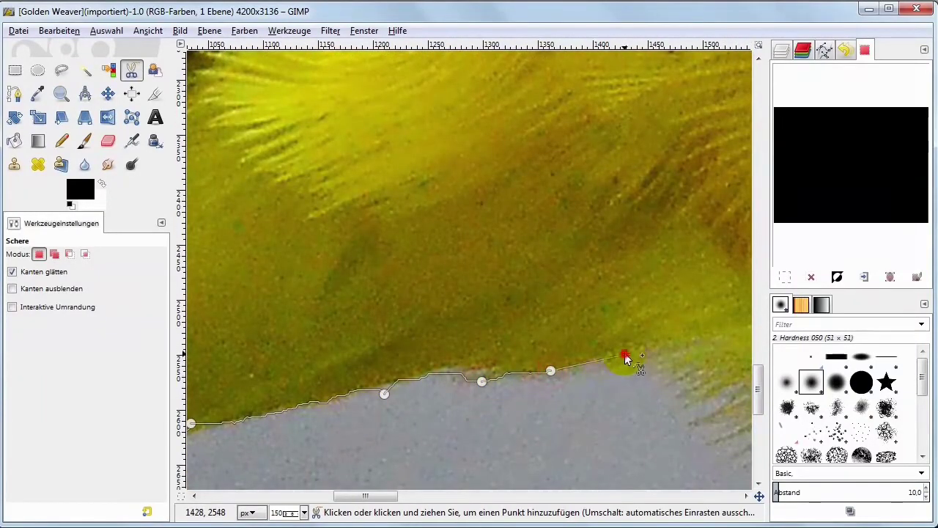
left_click(677, 381)
scroll(573, 453, "down", 1)
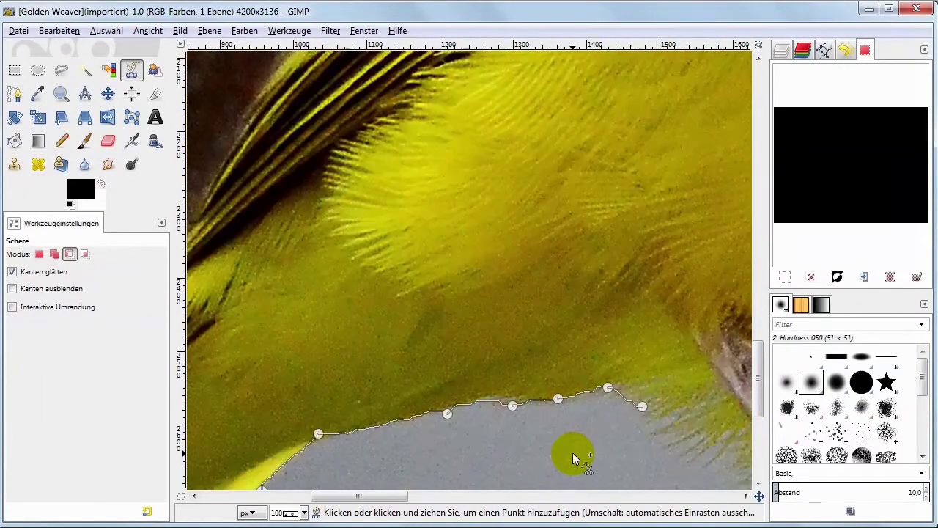
scroll(573, 453, "down", 1)
left_click(654, 443)
left_click(677, 450)
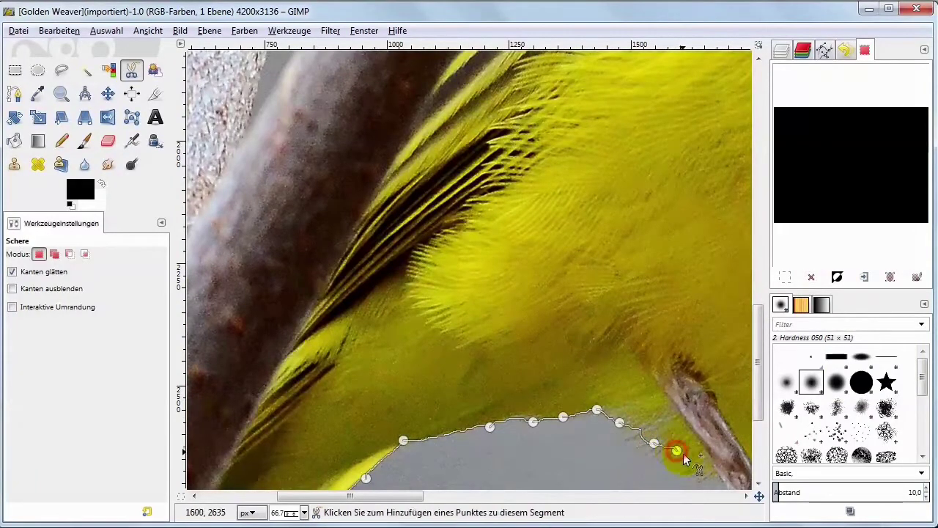
left_click(694, 468)
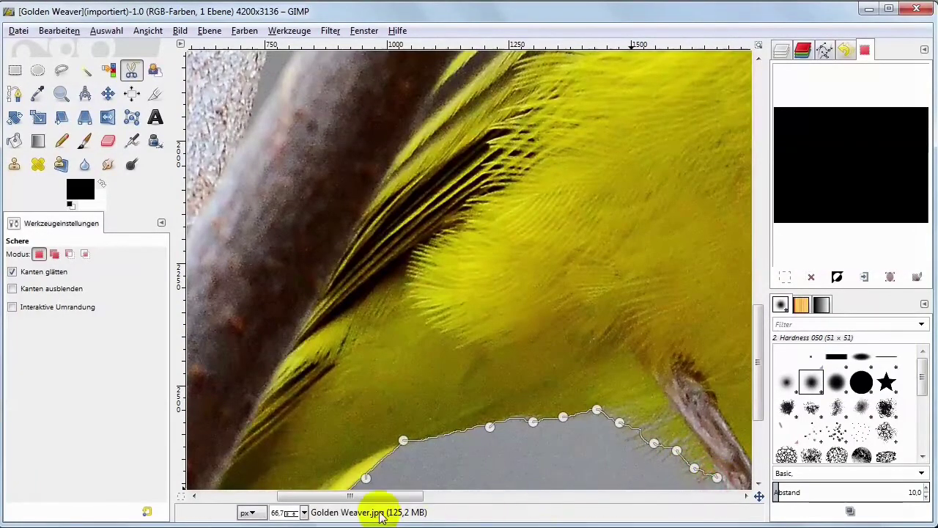
Trace the outline down around the leg near the branch and back onto the belly.
left_click_drag(367, 497, 419, 496)
scroll(442, 454, "down", 5)
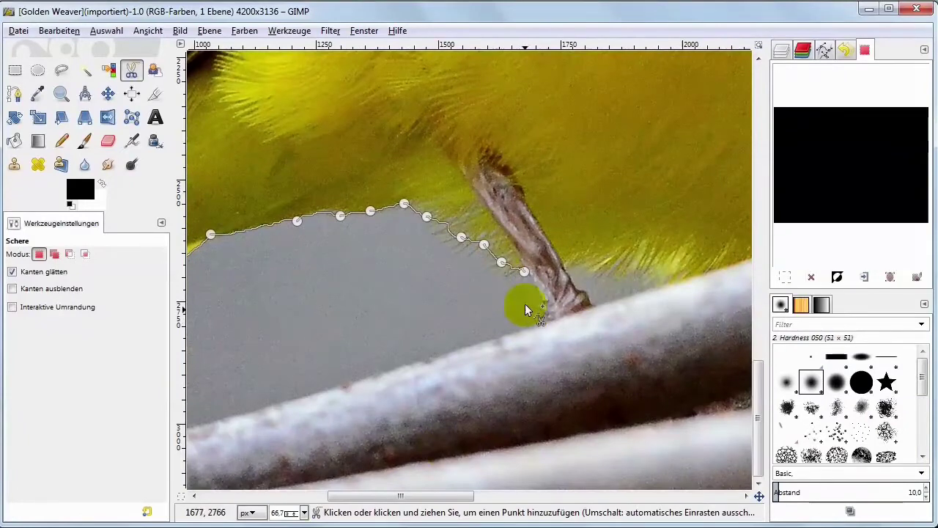
left_click(538, 287)
left_click(547, 319)
left_click(577, 312)
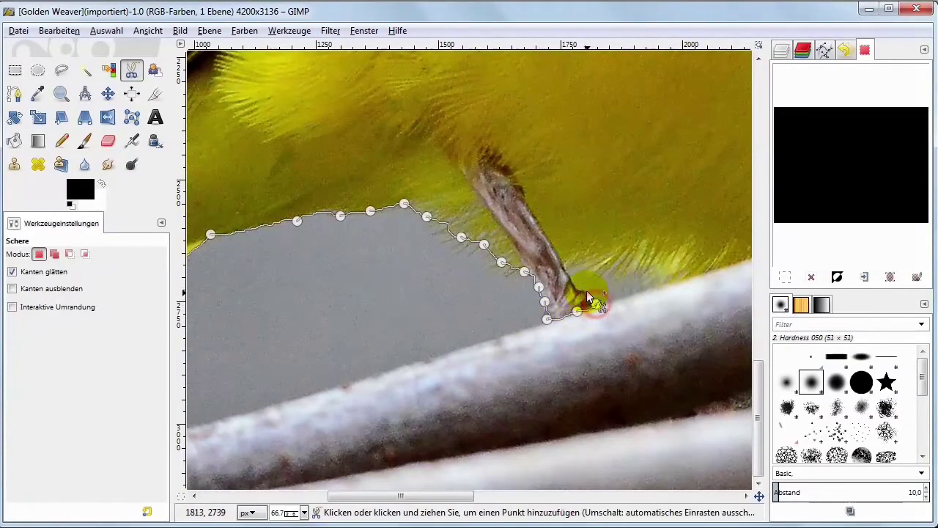
left_click(591, 264)
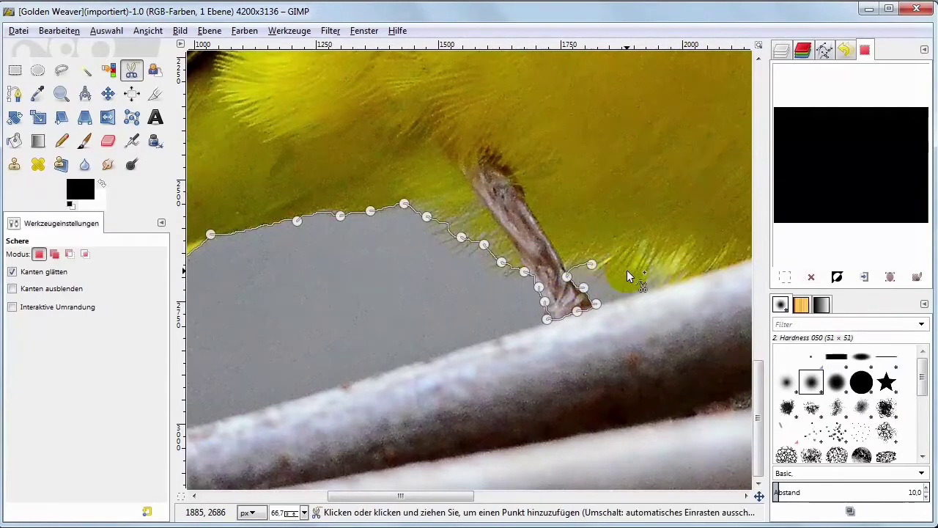
left_click(626, 270)
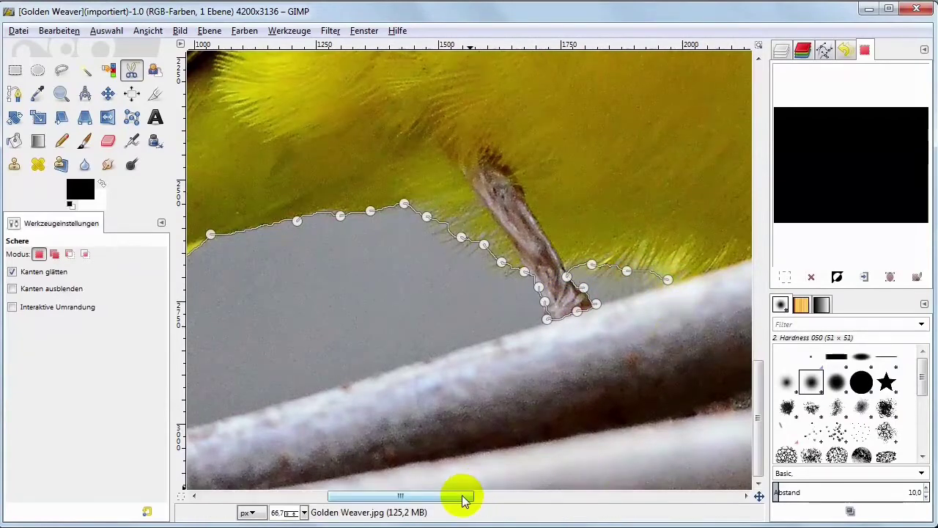
left_click_drag(461, 497, 543, 497)
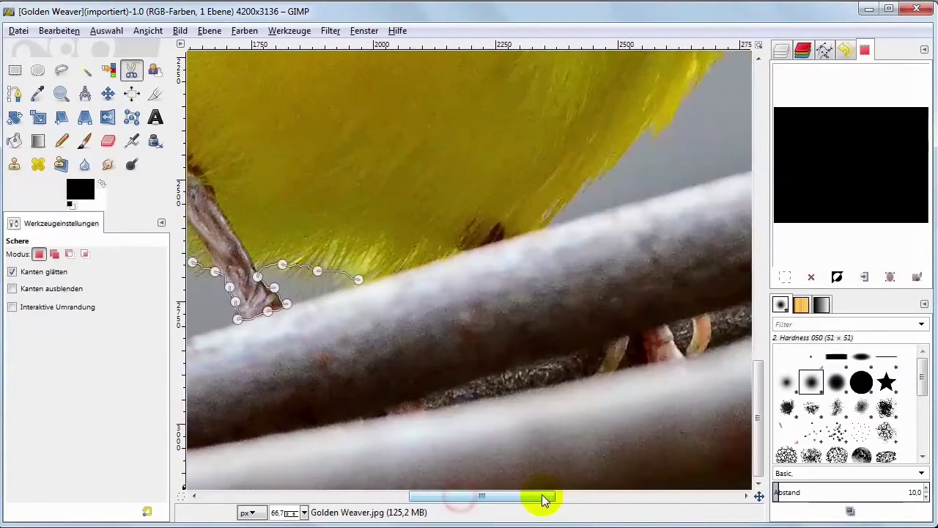
Enable the outline preview and trace the belly edge above the branch up the breast.
left_click(13, 307)
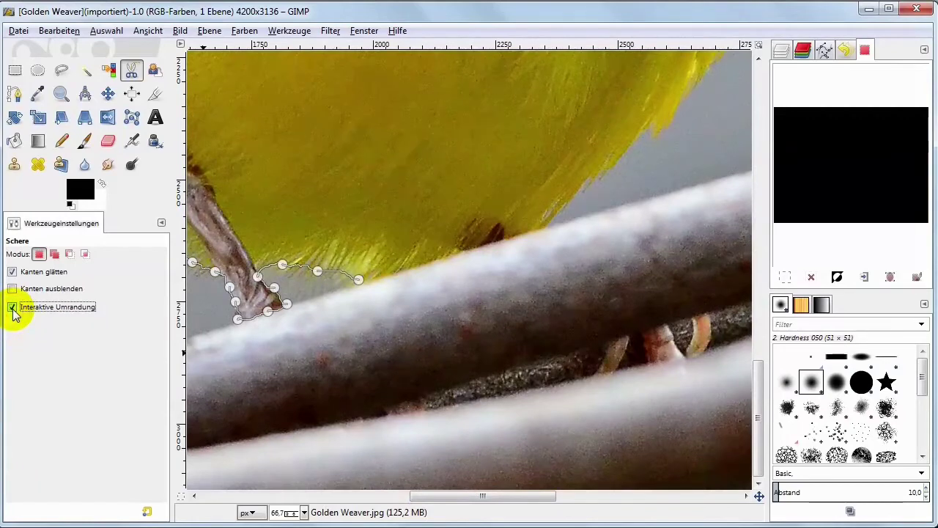
left_click(459, 253)
left_click(548, 222)
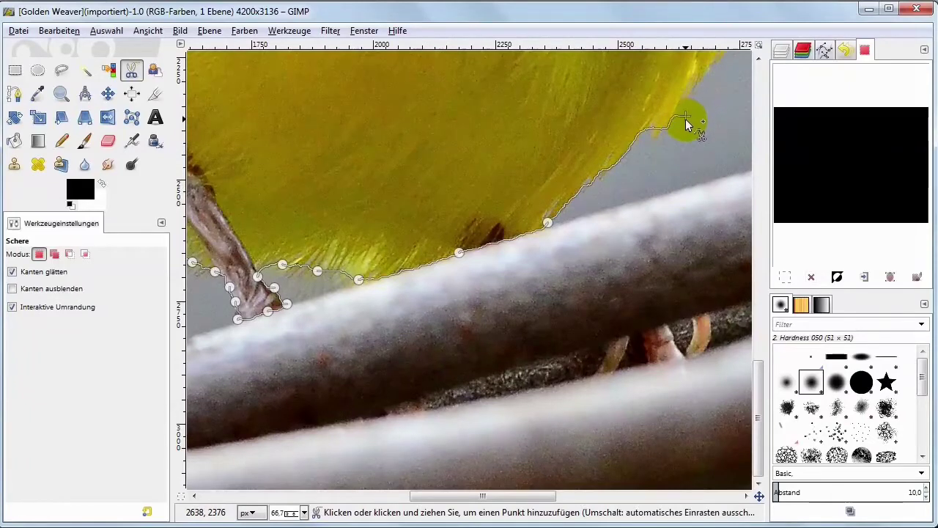
left_click(711, 71)
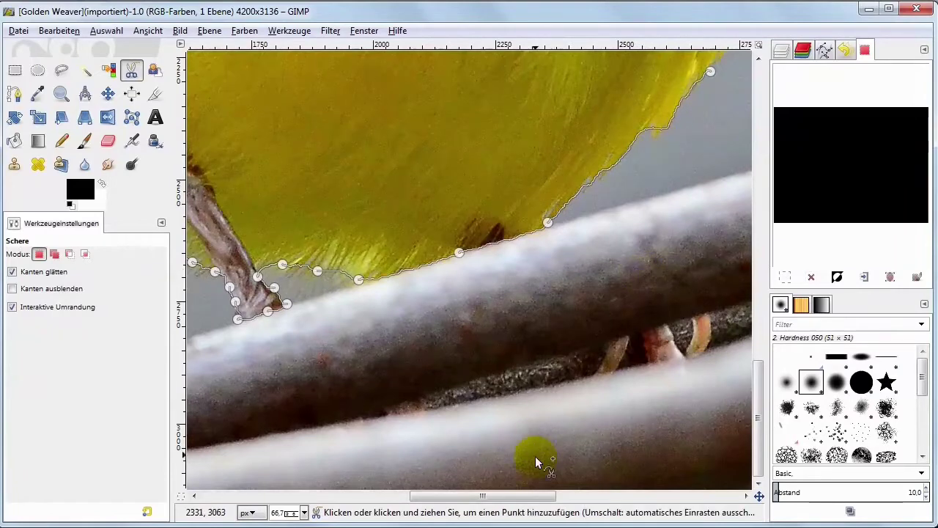
left_click_drag(536, 497, 591, 496)
scroll(429, 266, "up", 3)
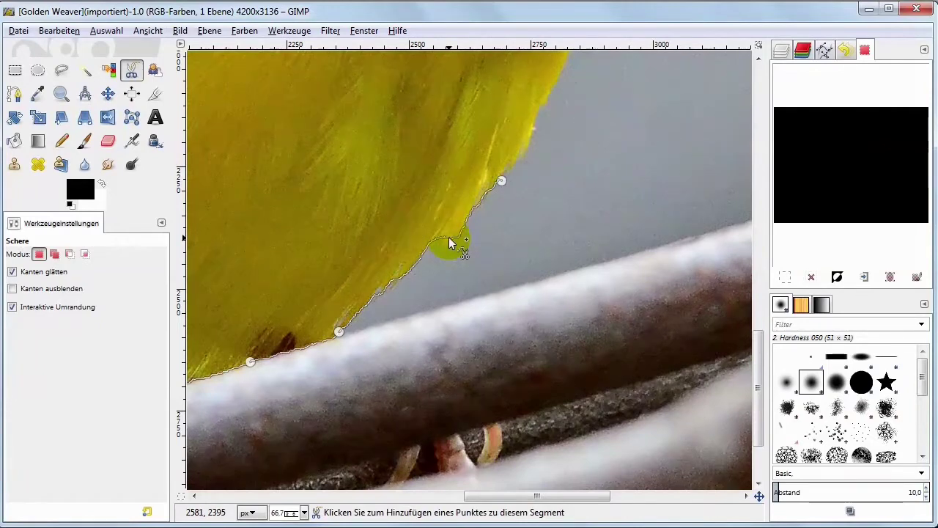
mouse_move(449, 237)
left_mouse_down()
mouse_move(449, 250)
mouse_move(438, 234)
left_mouse_up()
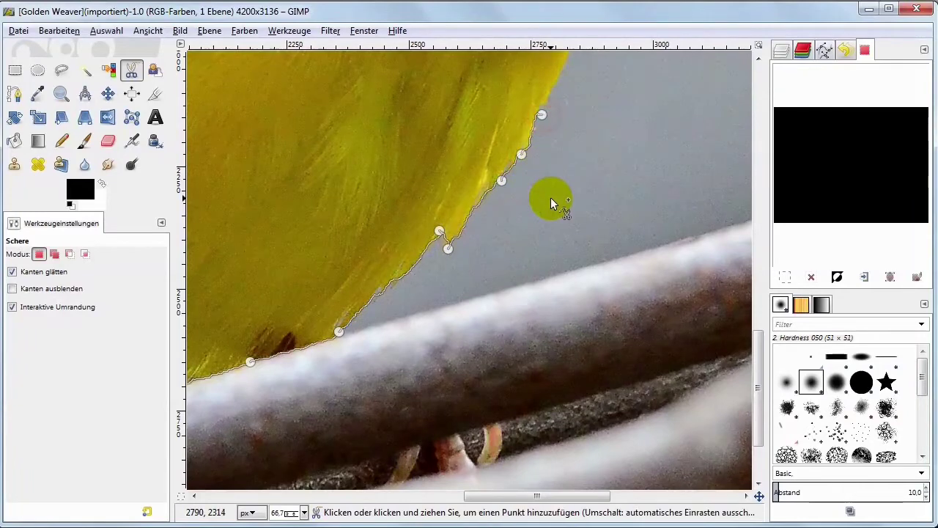
Add and adjust outline points so they hug the breast feather edge.
scroll(551, 199, "up", 3)
left_click(574, 257)
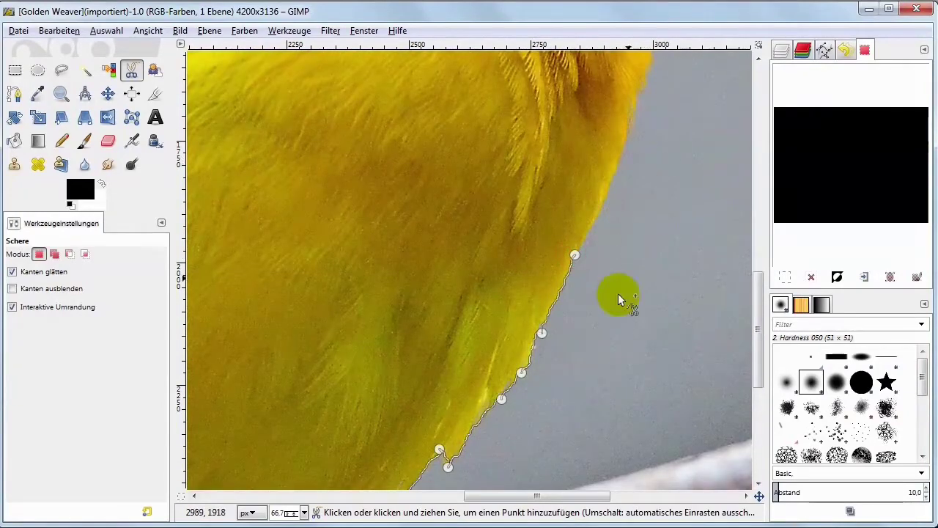
left_click_drag(628, 268, 650, 187)
left_click(661, 94)
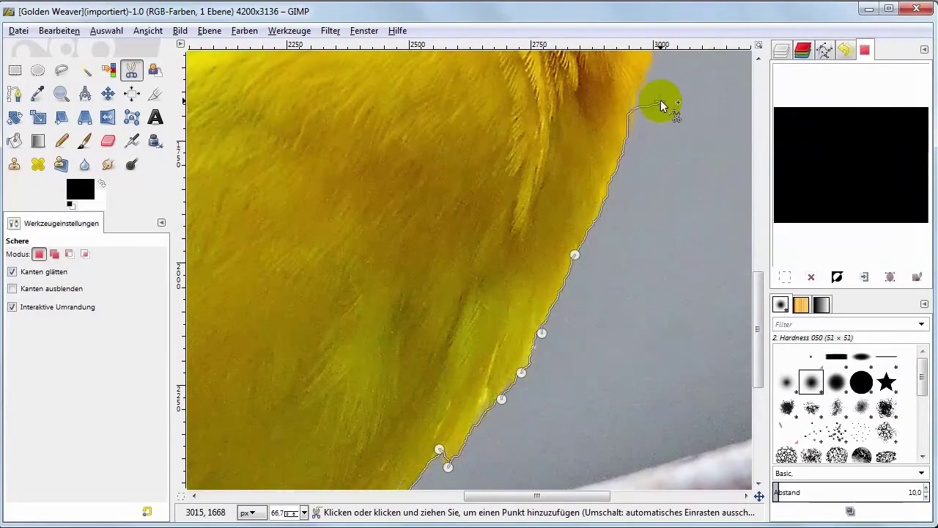
scroll(653, 317, "up", 5)
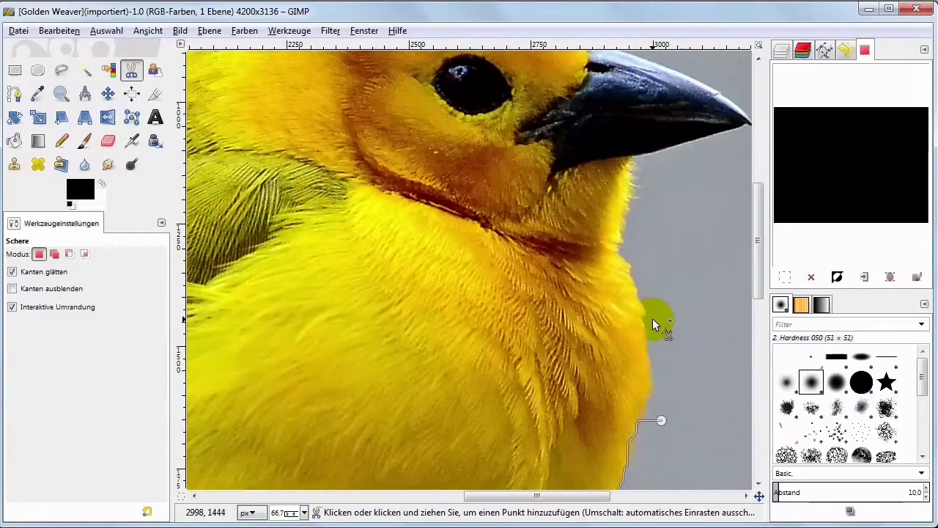
left_click(660, 420)
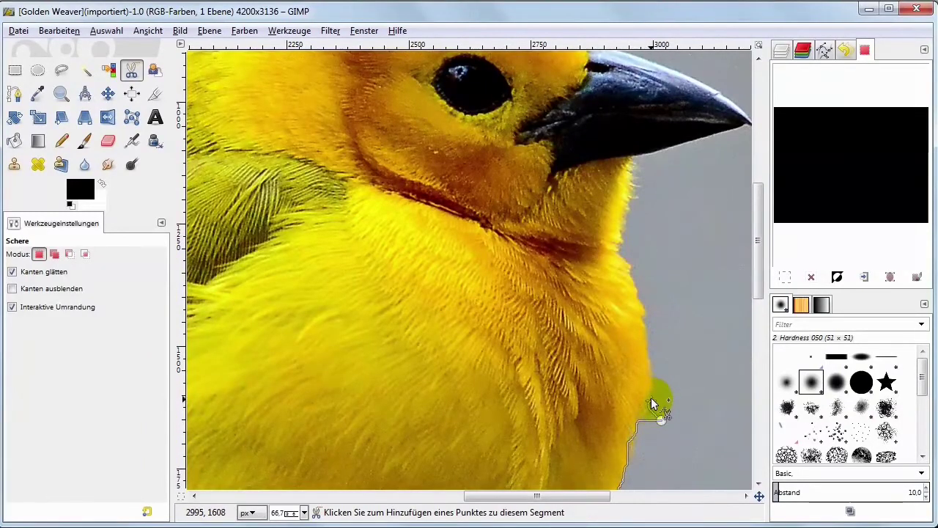
left_click(651, 340)
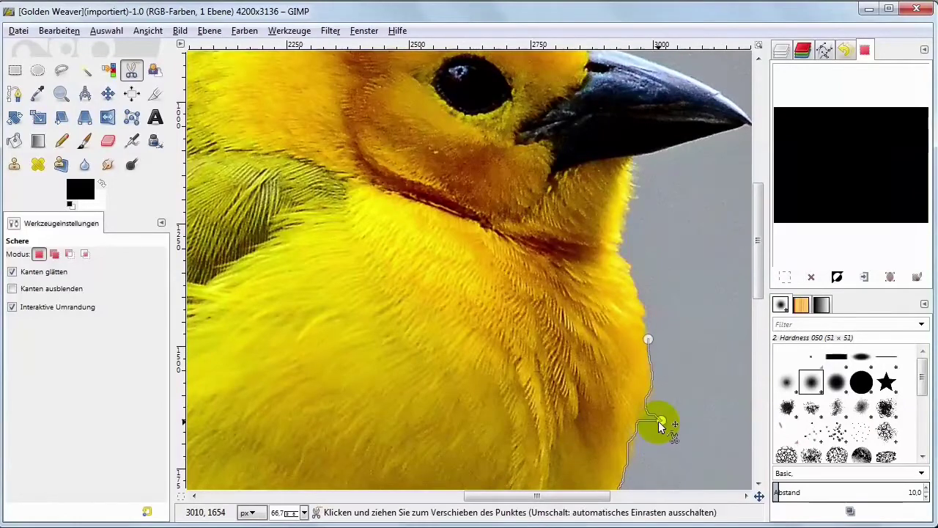
left_click_drag(661, 420, 641, 422)
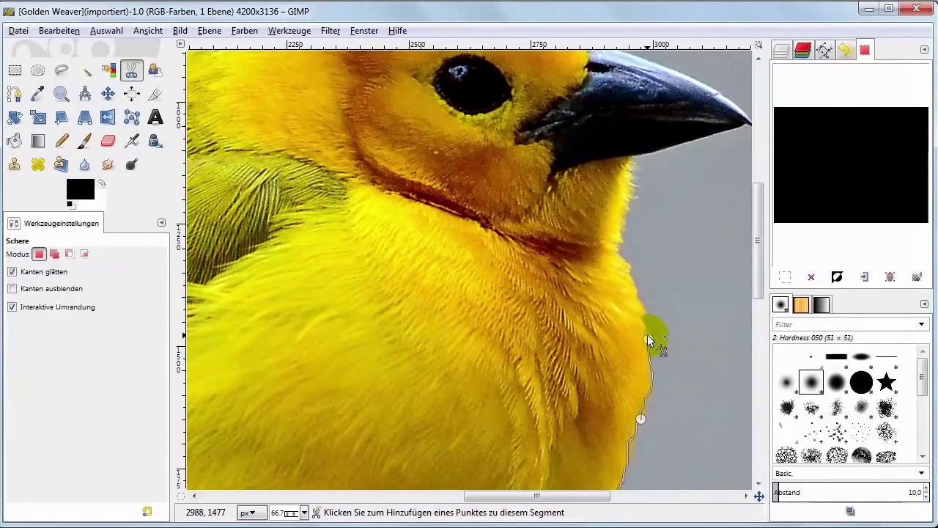
Extend the outline up the throat to the beak tip and fix a misplaced beak point.
left_click(636, 283)
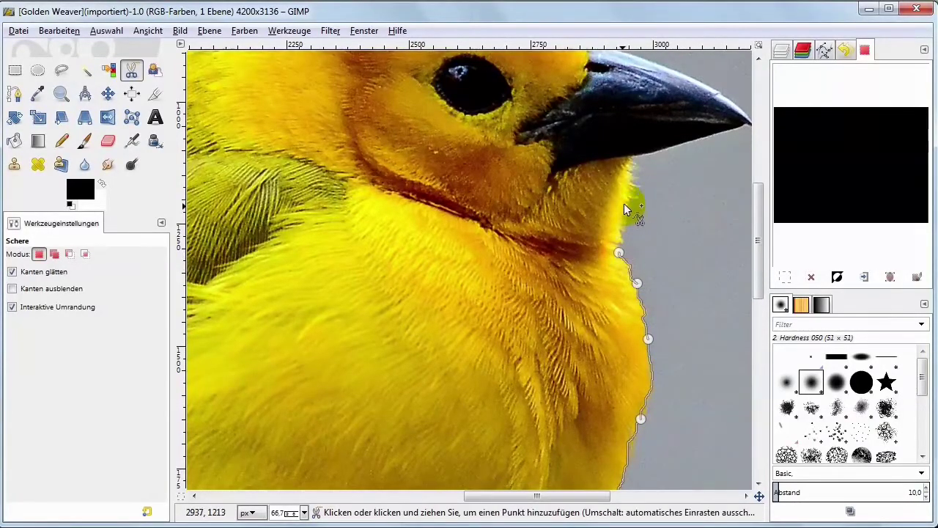
left_click(631, 159)
scroll(622, 277, "up", 1)
scroll(622, 277, "up", 1)
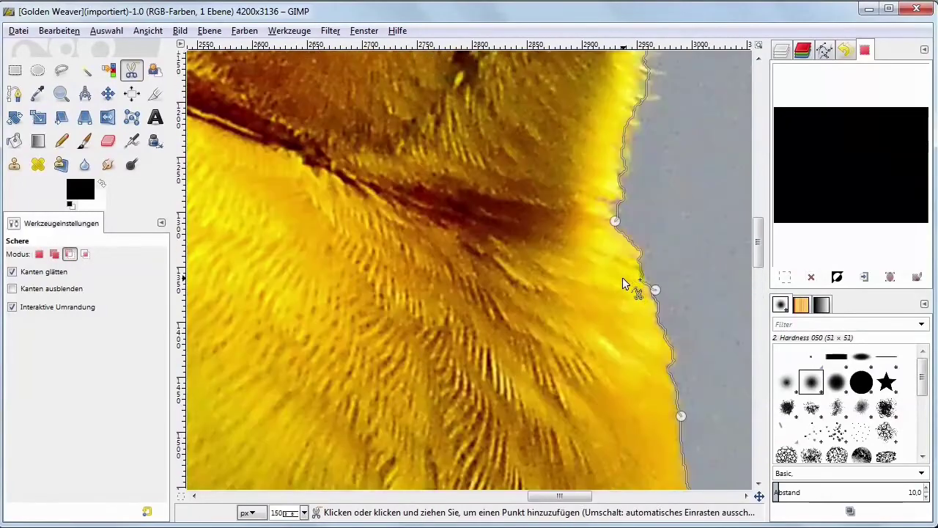
scroll(622, 277, "down", 5)
left_click(673, 220)
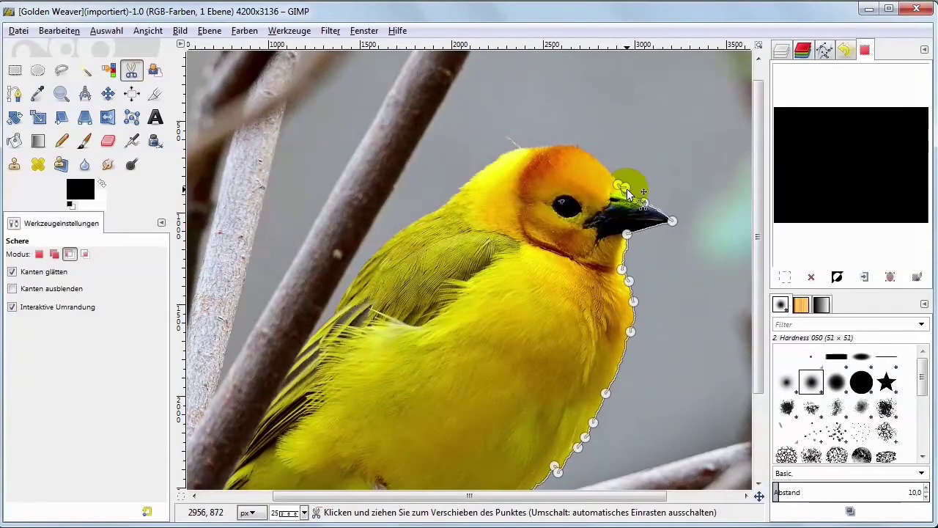
scroll(627, 189, "up", 4)
scroll(627, 188, "up", 1)
left_click_drag(621, 178, 606, 203)
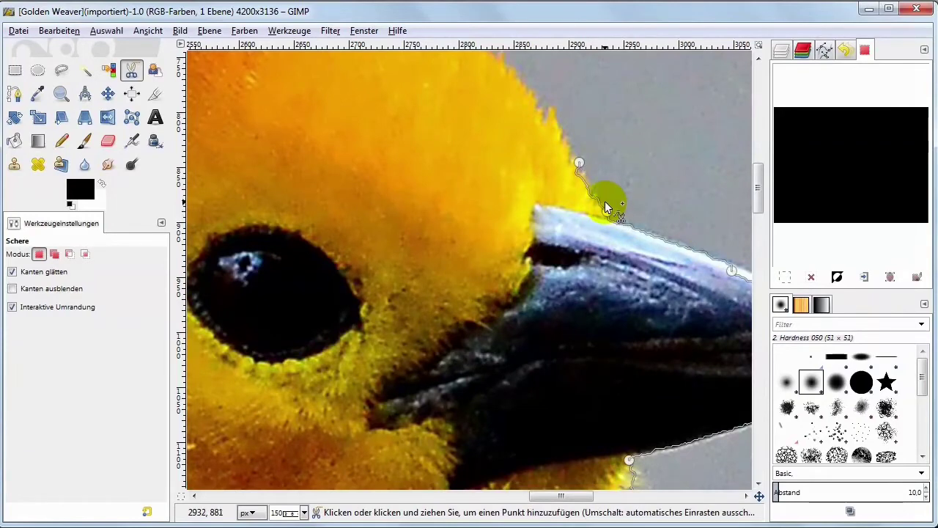
Trace the outline over the forehead and crown down to where the head meets the back.
scroll(591, 202, "up", 5)
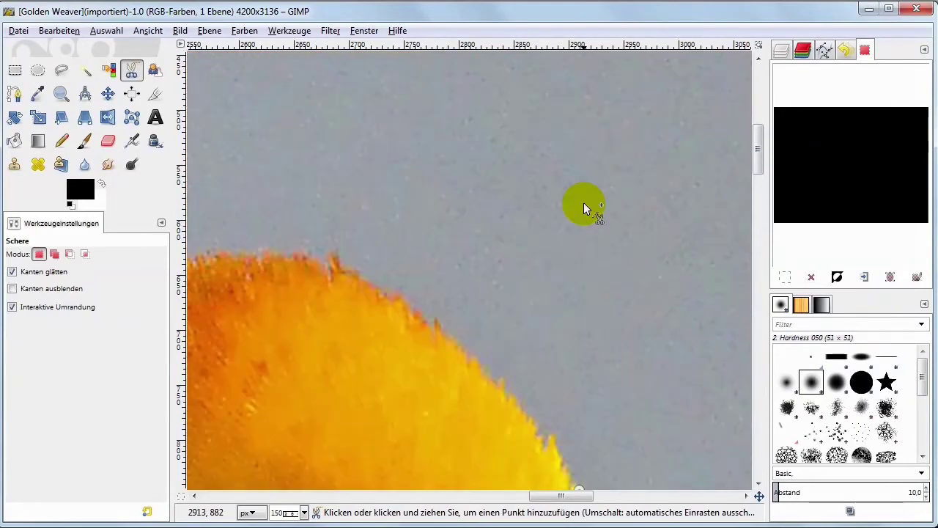
left_click(484, 378)
left_click(272, 258)
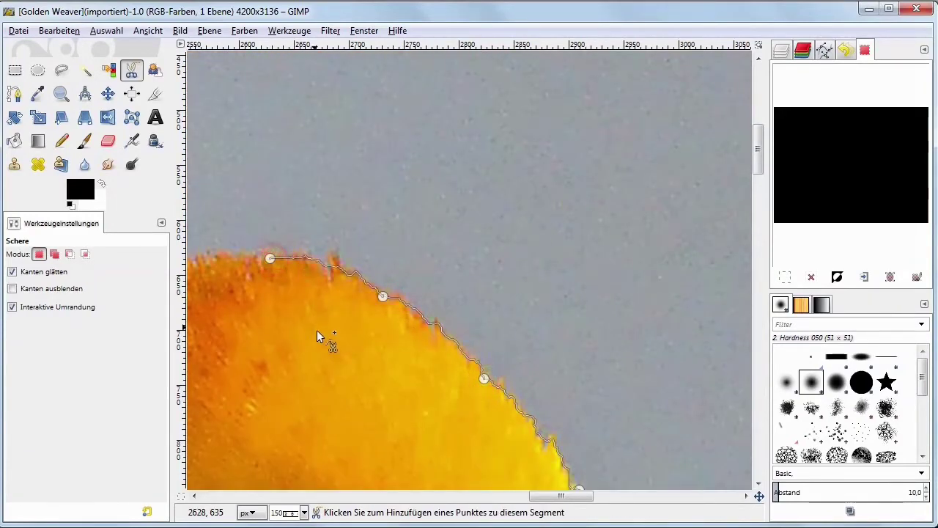
scroll(320, 333, "down", 3)
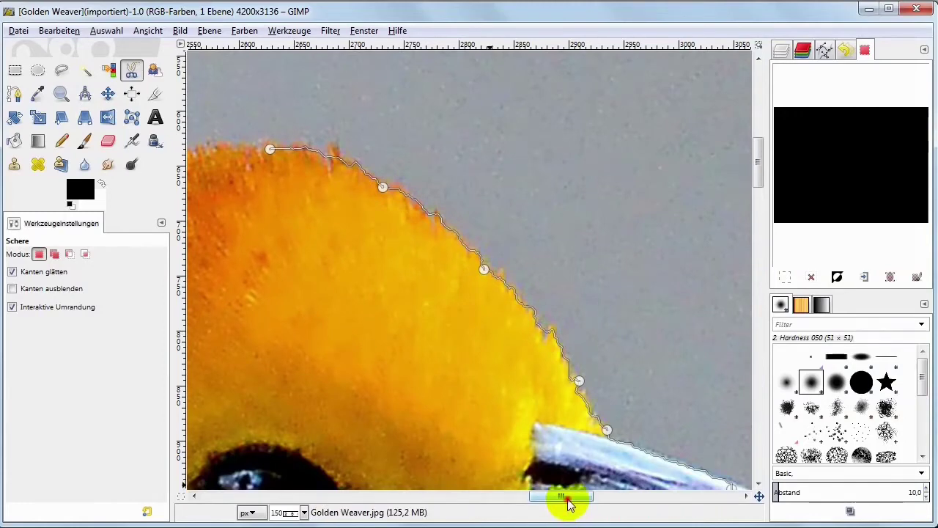
left_click_drag(563, 495, 520, 495)
left_click(521, 150)
left_click(377, 158)
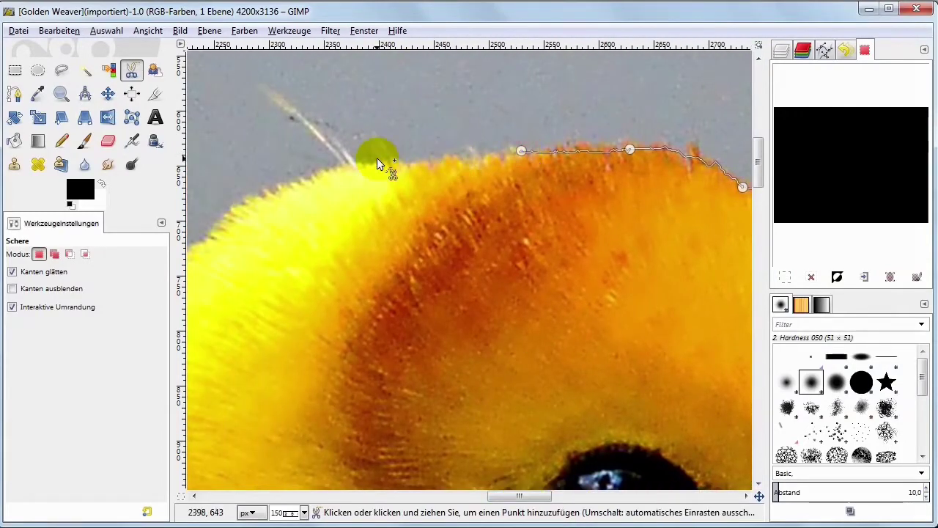
left_click(327, 166)
left_click(238, 192)
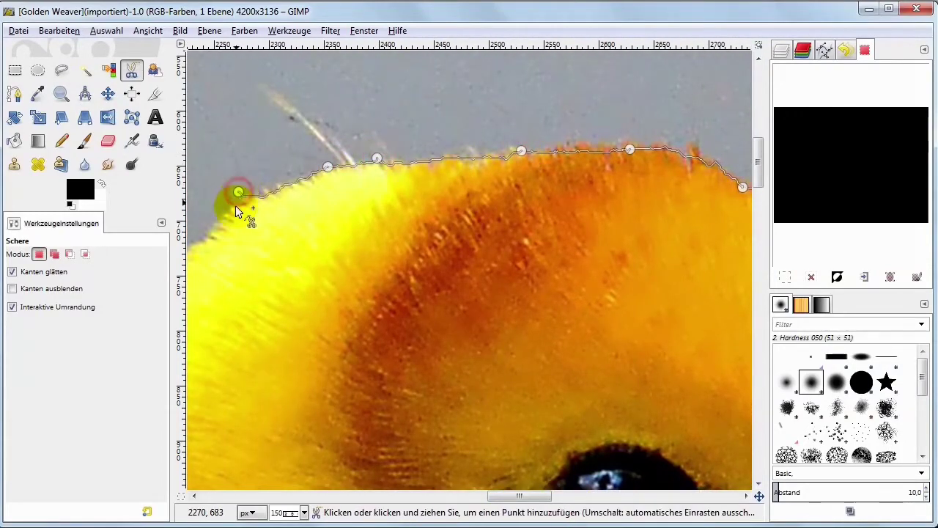
left_click(208, 240)
Add outline points down along the bird's back edge.
left_click_drag(497, 495, 459, 495)
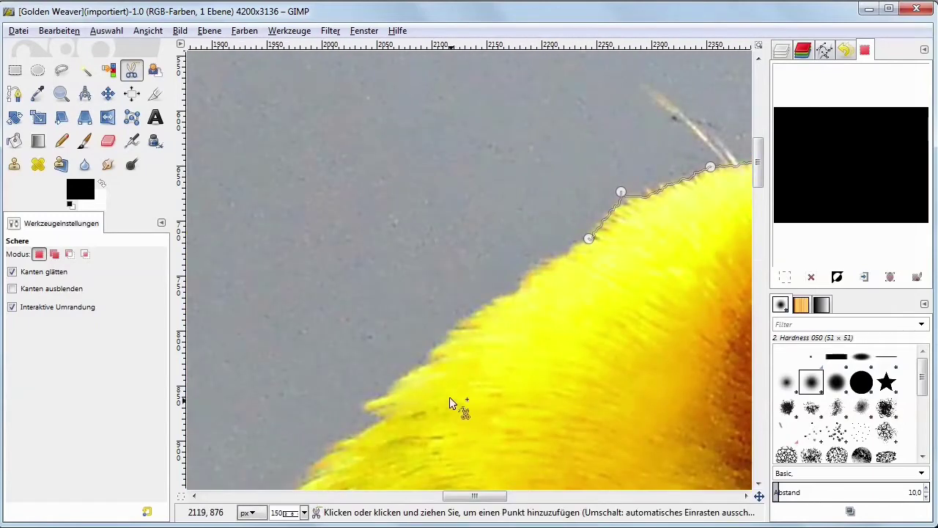
left_click(421, 369)
left_click(369, 407)
left_click(380, 420)
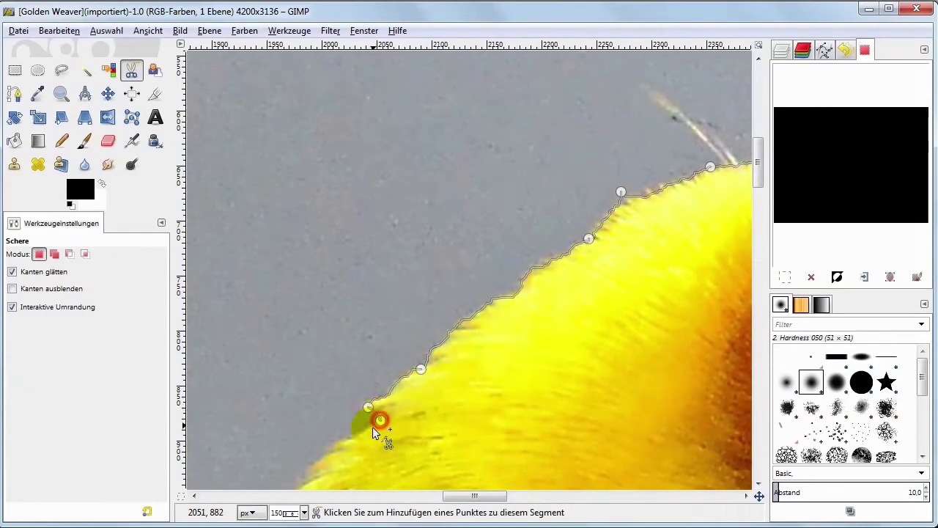
left_click(335, 446)
scroll(340, 437, "down", 5)
scroll(294, 330, "down", 3)
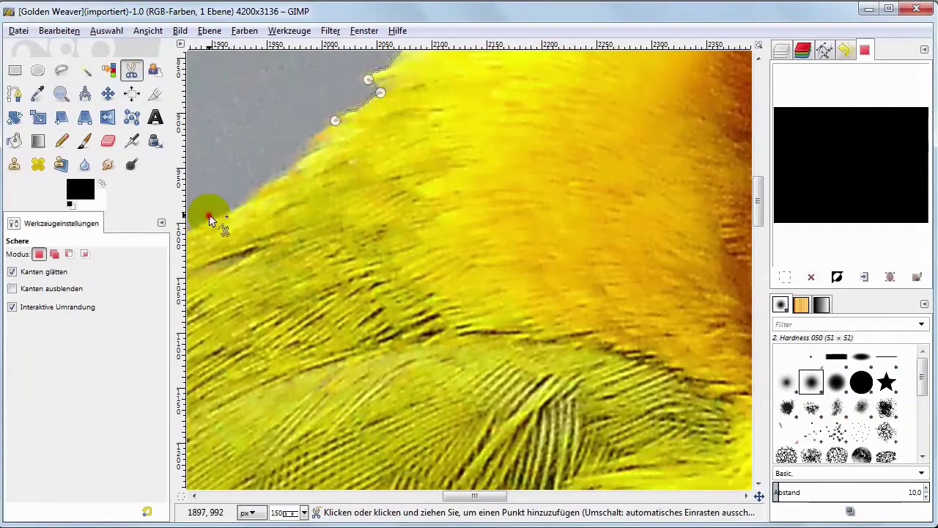
Zoom out and insert points so the outline hugs the bird's back.
left_click(209, 216)
scroll(289, 395, "down", 2)
scroll(289, 395, "down", 2)
scroll(289, 395, "down", 1)
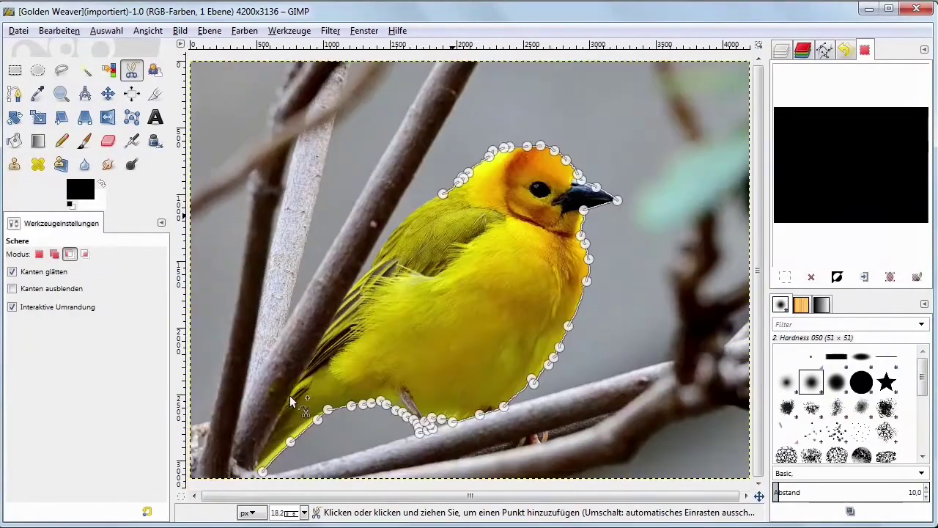
left_click(387, 249)
left_click(348, 287)
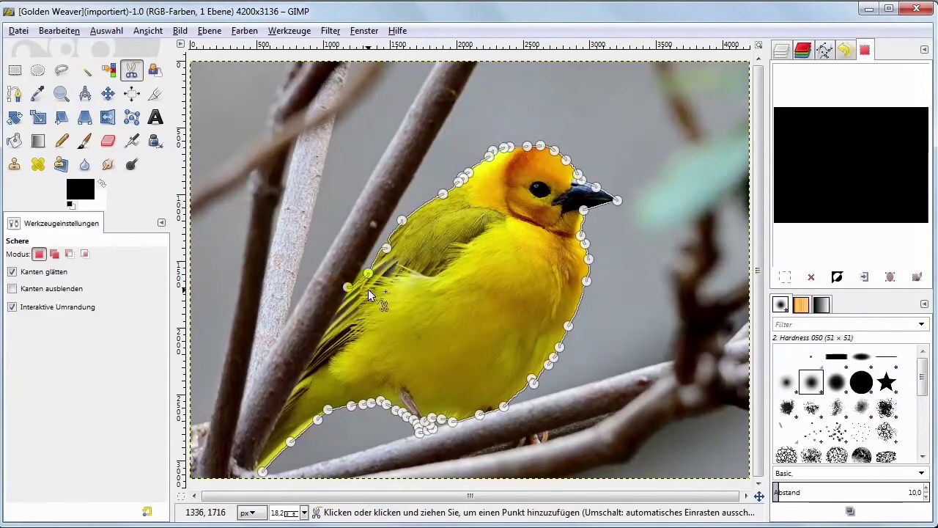
left_click(320, 341)
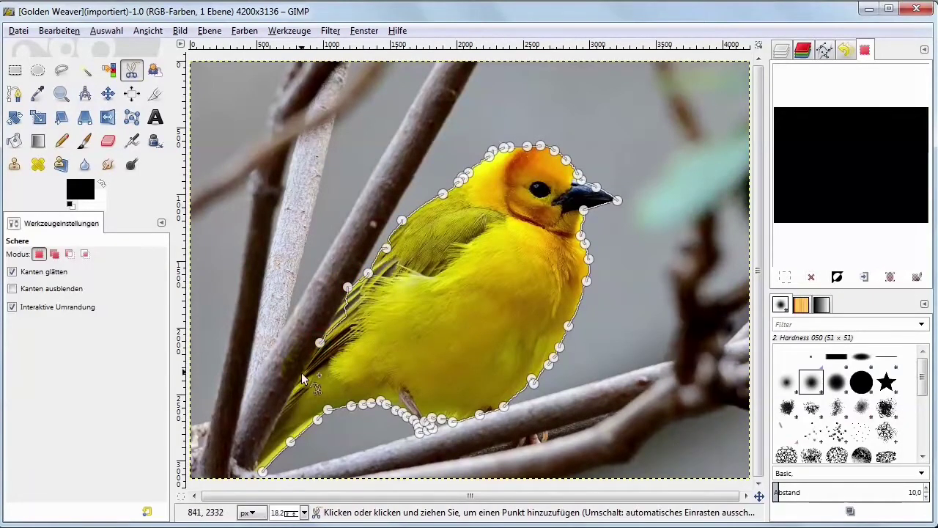
left_click(300, 378)
left_click(280, 412)
Add tail points, close the outline at its start, and convert it into a selection.
left_click(271, 432)
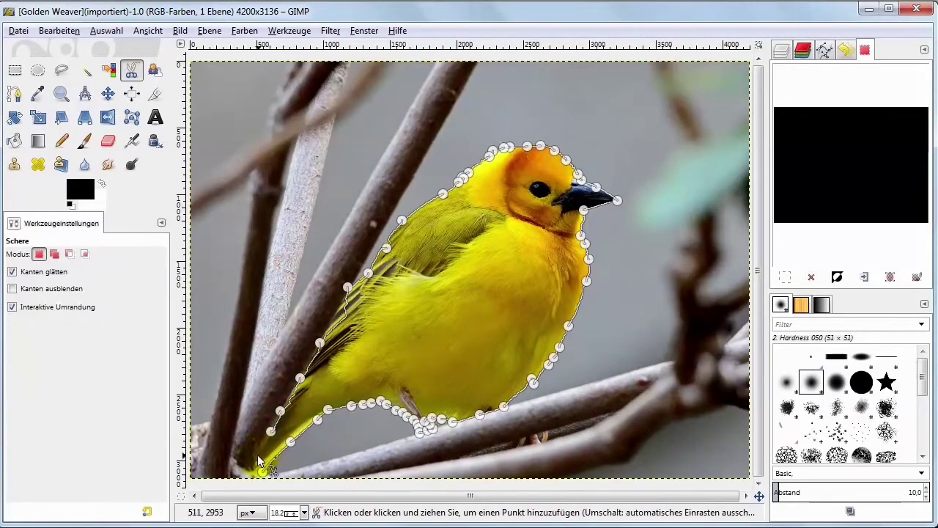
left_click(259, 456)
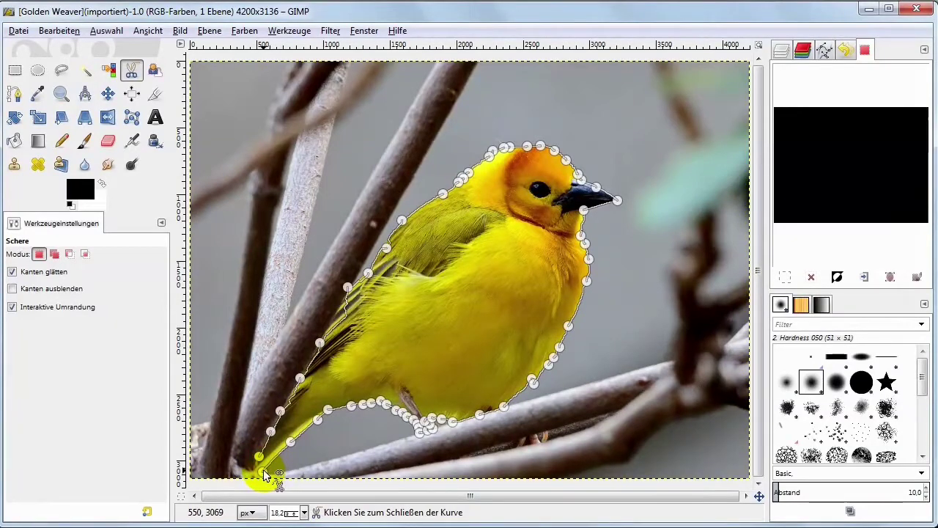
left_click(262, 471)
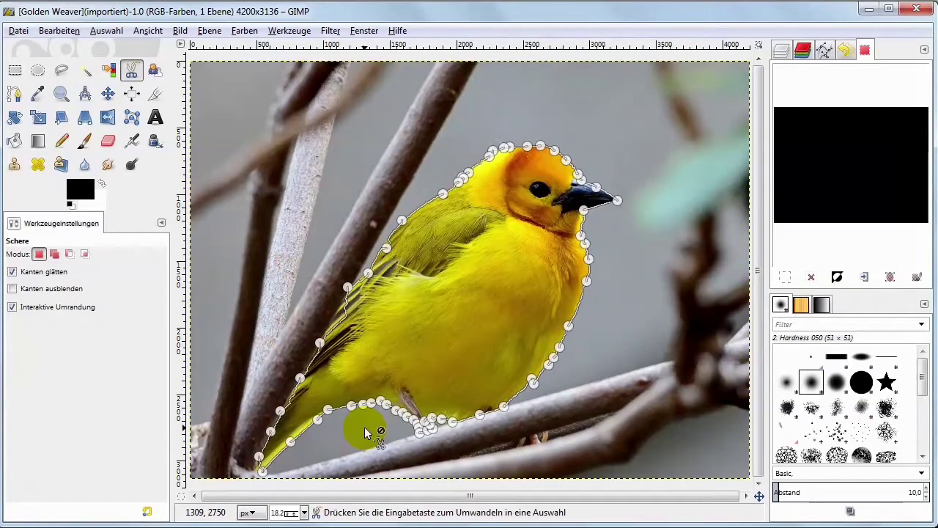
key("Return")
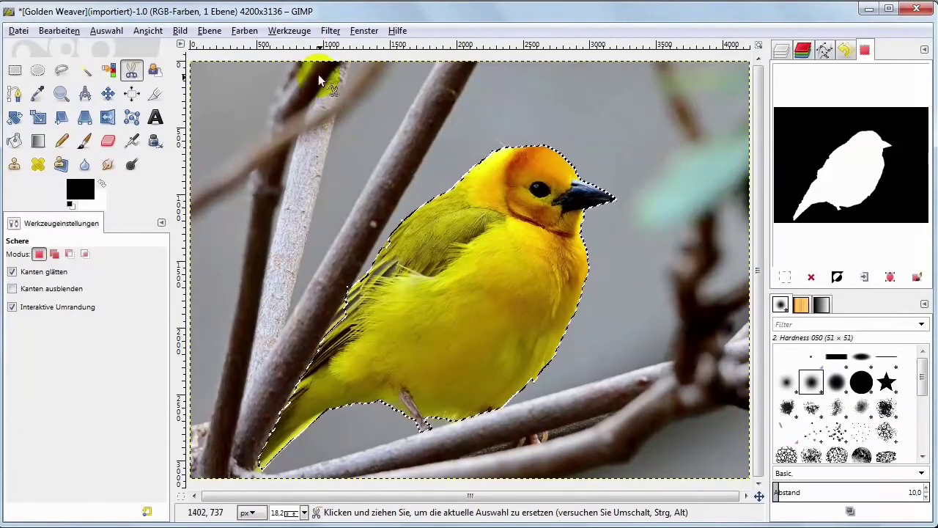
left_click(256, 35)
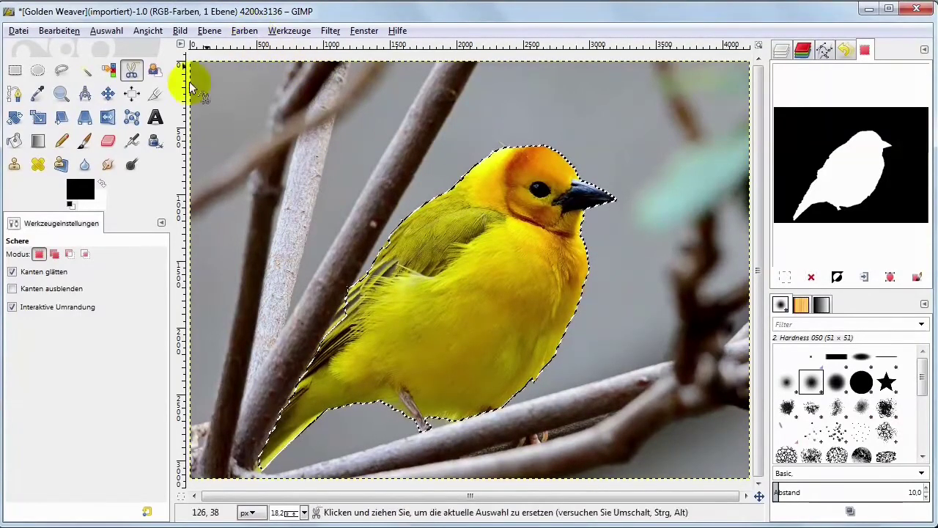
left_click(245, 30)
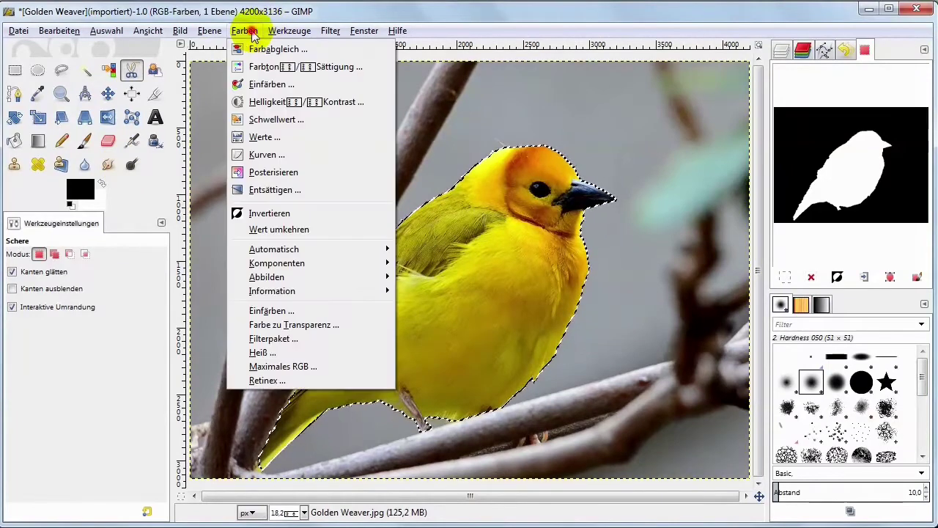
left_click(268, 85)
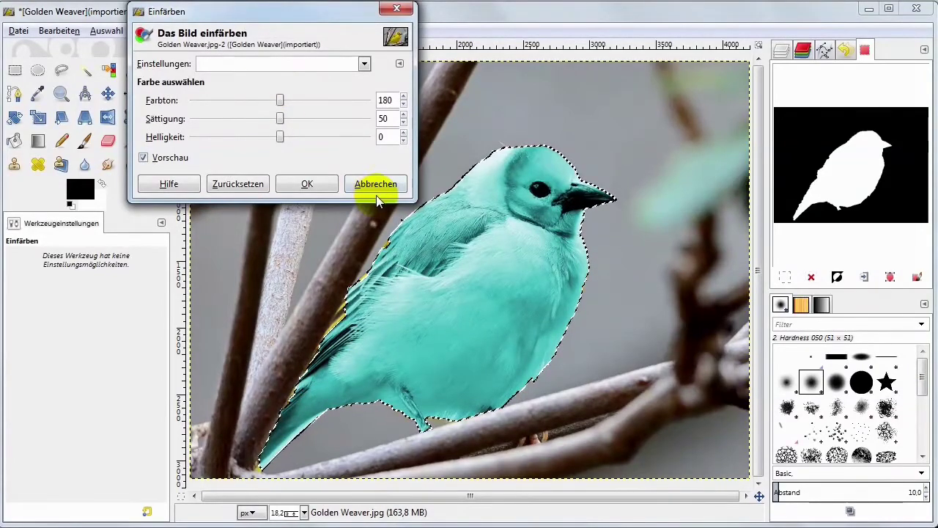
left_click(374, 185)
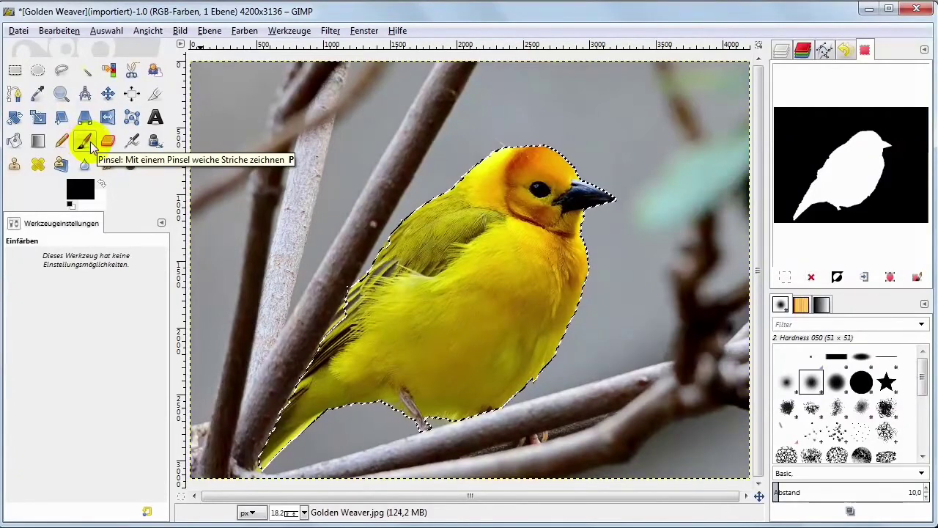
Airbrush a dark chest stroke at size 243.36, then test outside the selection and undo.
left_click(84, 144)
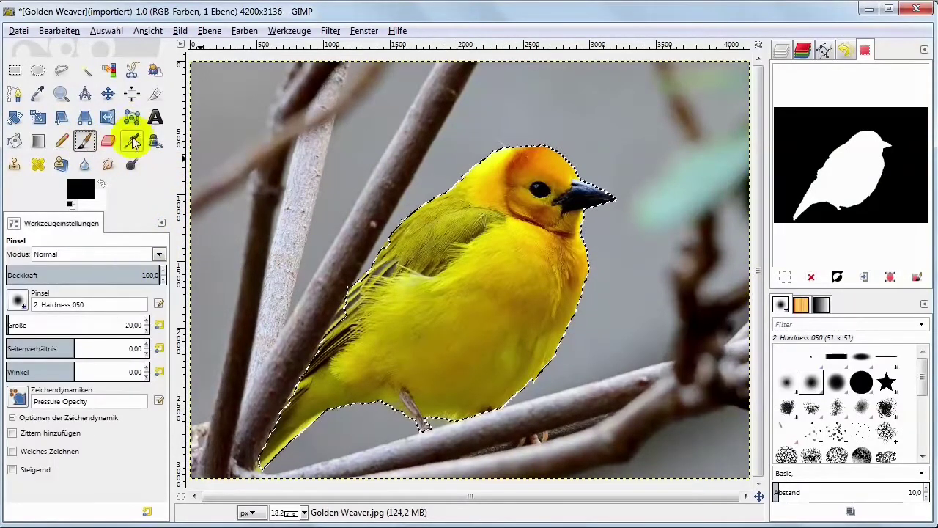
left_click(132, 141)
left_click_drag(21, 325, 35, 325)
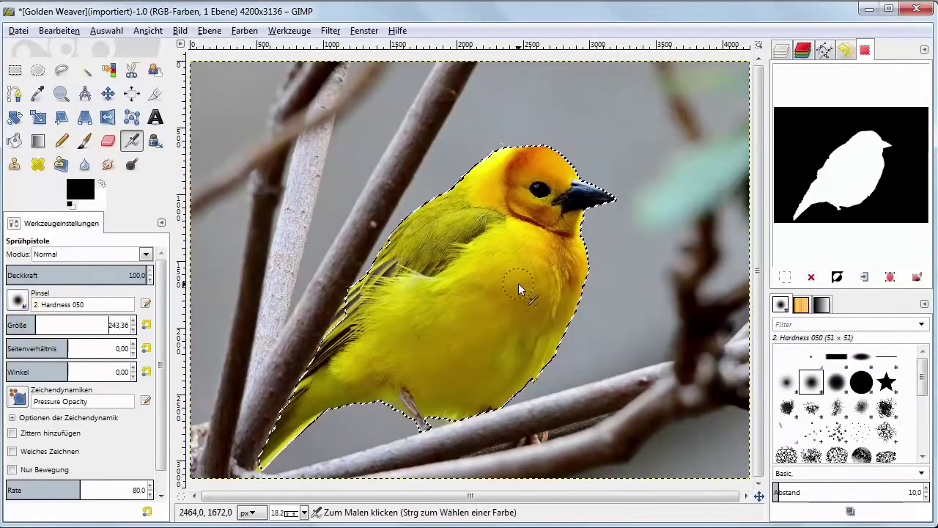
mouse_move(475, 281)
left_mouse_down()
mouse_move(445, 293)
mouse_move(534, 286)
mouse_move(473, 291)
mouse_move(446, 280)
left_mouse_up()
left_click(620, 270)
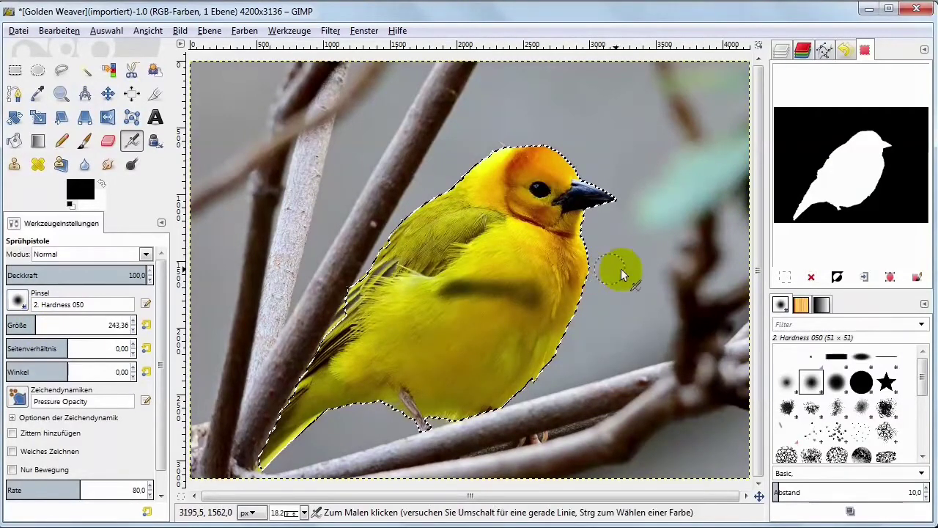
key("ctrl+z")
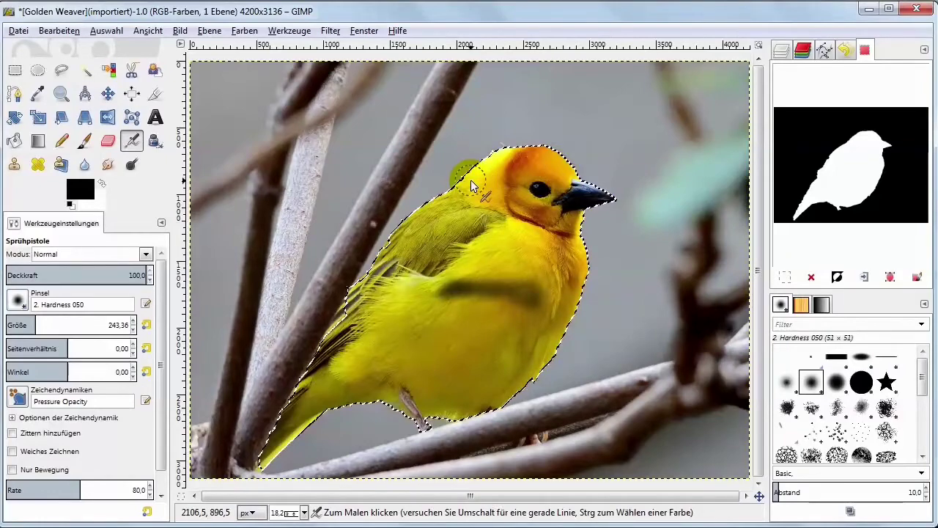
Use Auswahl > Invertieren so the background around the weaver is selected instead of the bird.
left_click(105, 31)
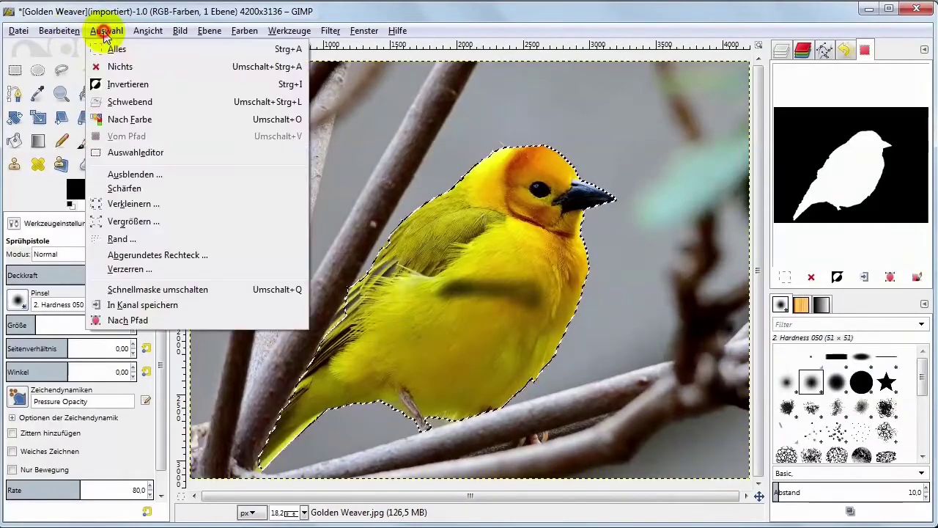
left_click(128, 85)
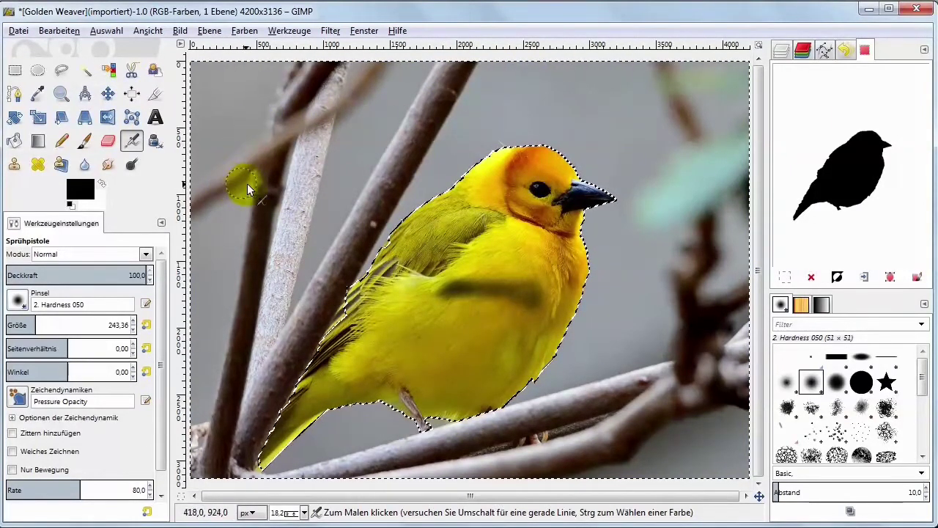
key("shift")
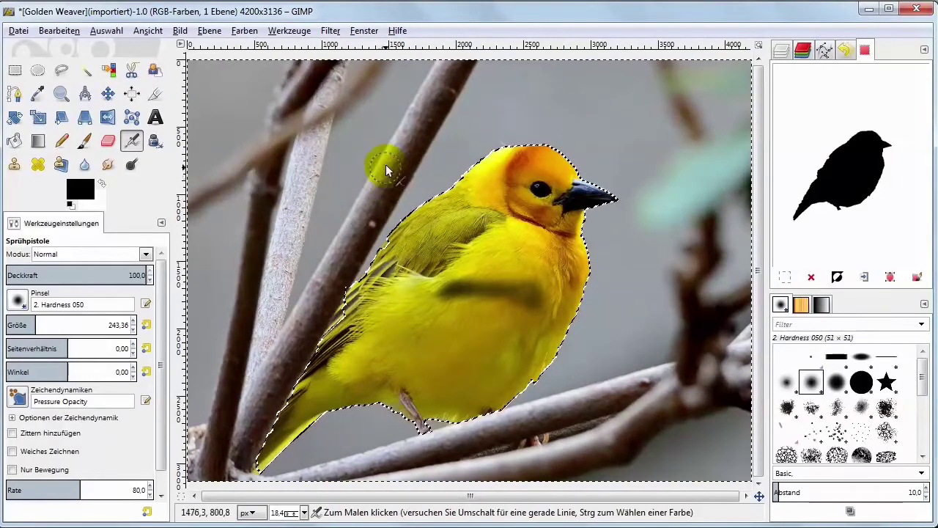
Clear the selected background around the weaver with Bearbeiten > Löschen from the canvas menu.
right_click(298, 187)
mouse_move(341, 220)
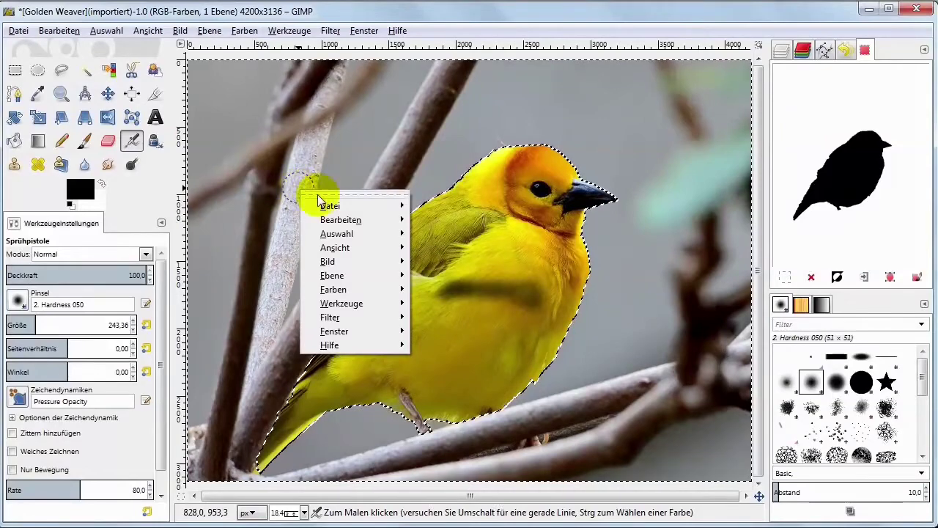
left_click(458, 397)
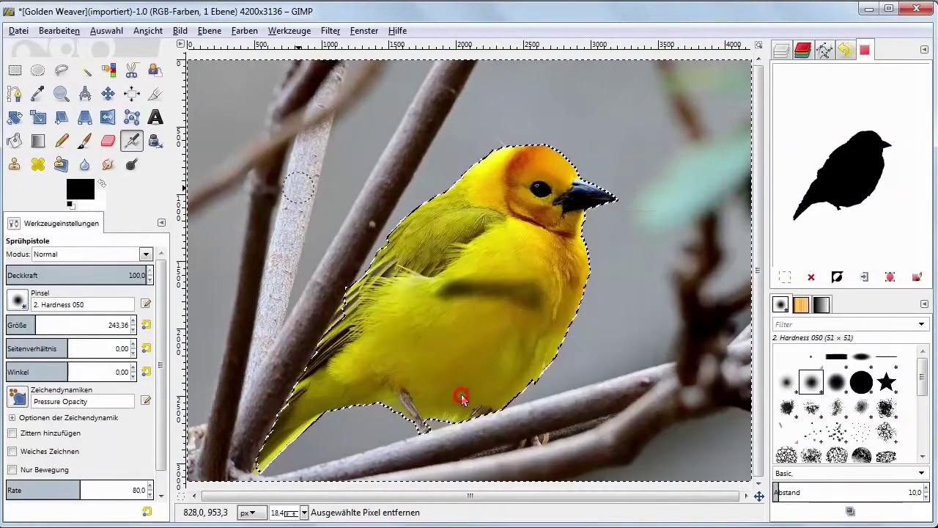